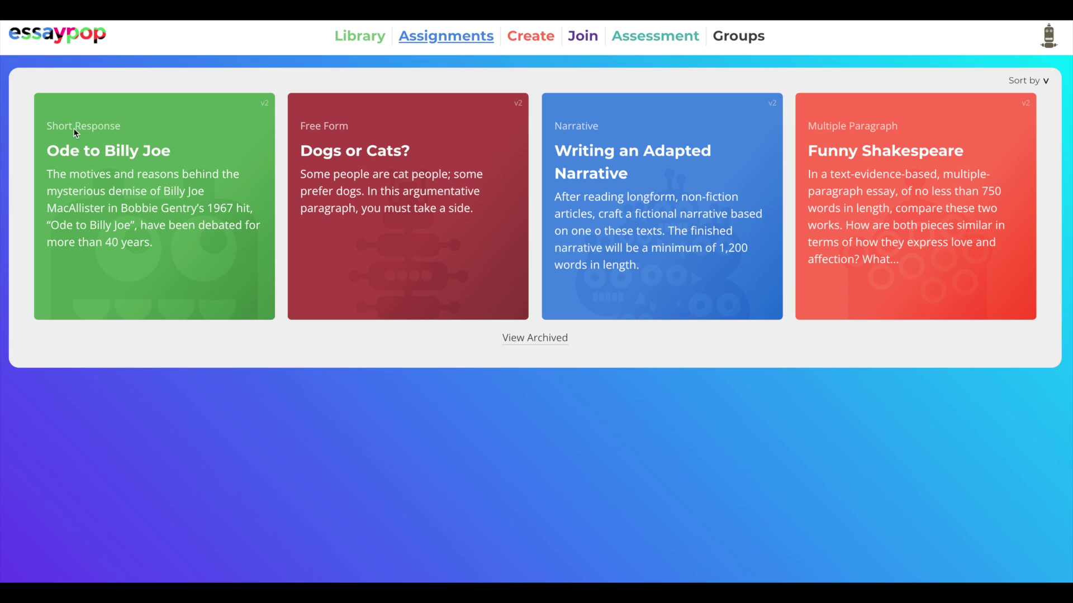
Step: Open the Ode to Billy Joe assignment card from the Assignments list
{"action": "left_click", "coordinate": [179, 138]}
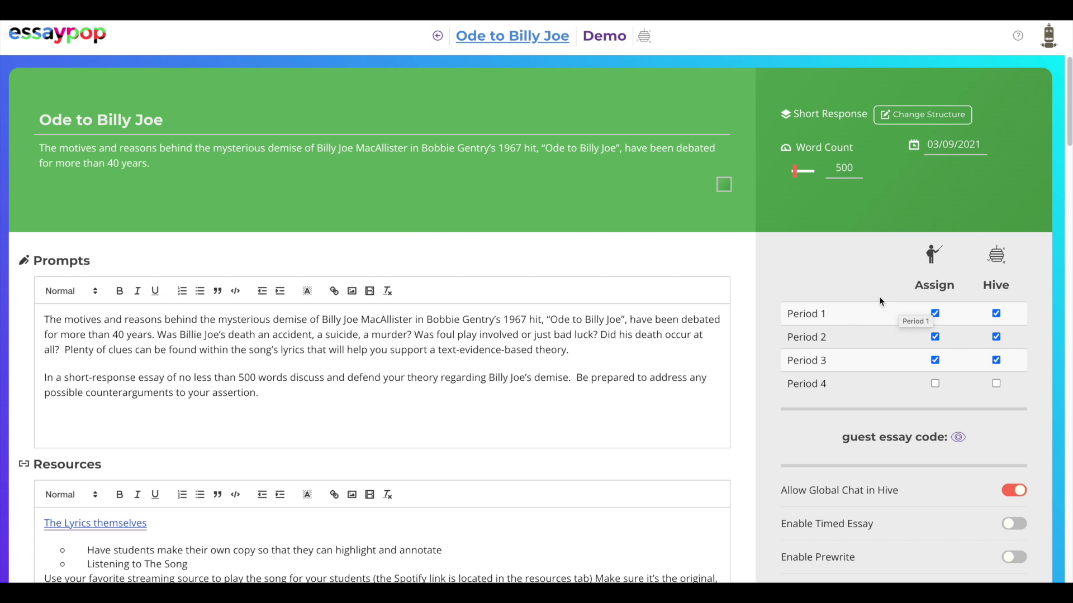
{"action": "scroll", "coordinate": [880, 296], "scroll_direction": "down", "scroll_amount": 3}
{"action": "scroll", "coordinate": [881, 301], "scroll_direction": "up", "scroll_amount": 1}
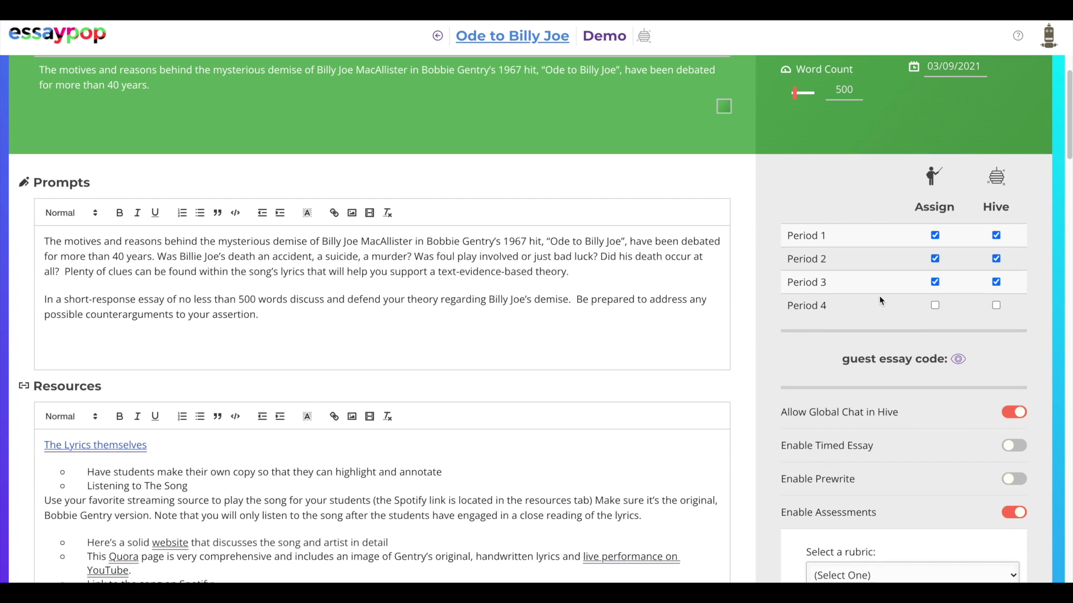
{"action": "scroll", "coordinate": [881, 301], "scroll_direction": "up", "scroll_amount": 2}
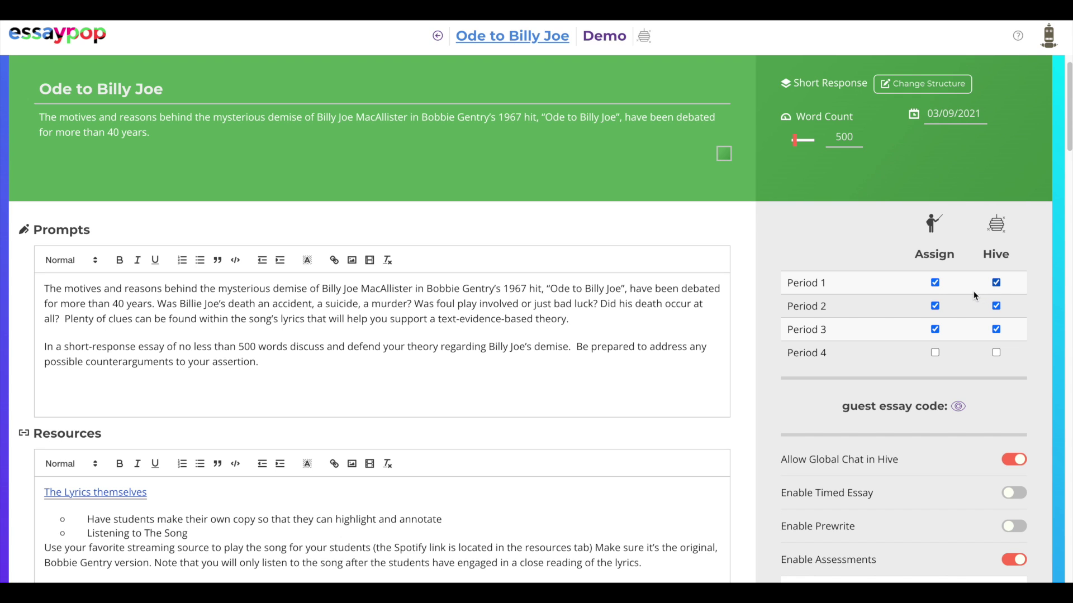
{"action": "left_click", "coordinate": [995, 283]}
{"action": "left_click", "coordinate": [997, 306]}
{"action": "left_click", "coordinate": [995, 282]}
{"action": "left_click", "coordinate": [997, 306]}
{"action": "scroll", "coordinate": [947, 293], "scroll_direction": "down", "scroll_amount": 3}
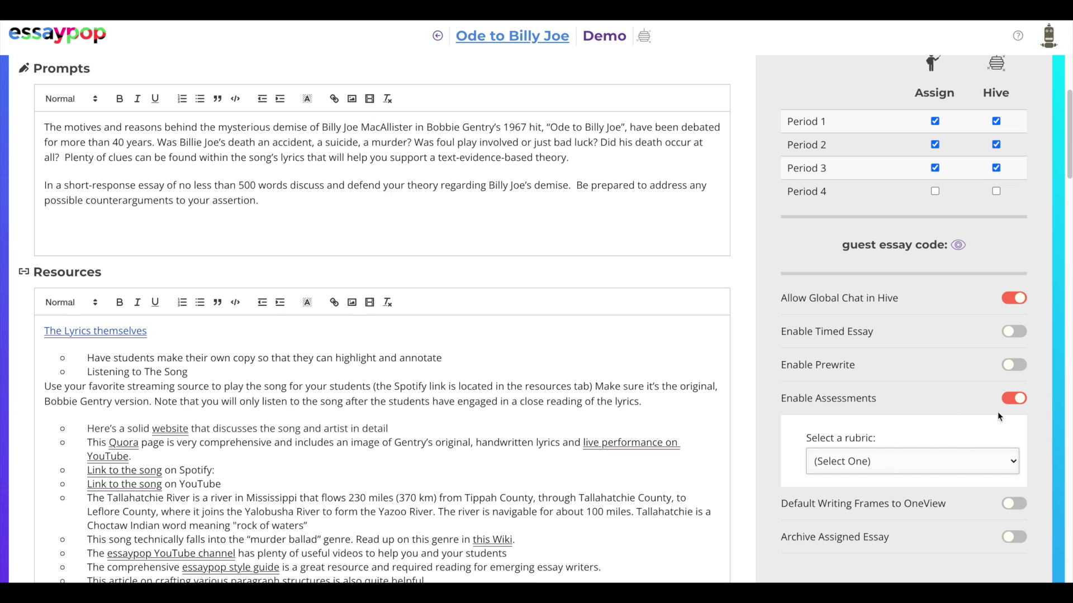
Step: Turn Enable Assessments off and back on, then show the available rubrics
{"action": "left_click", "coordinate": [1009, 401]}
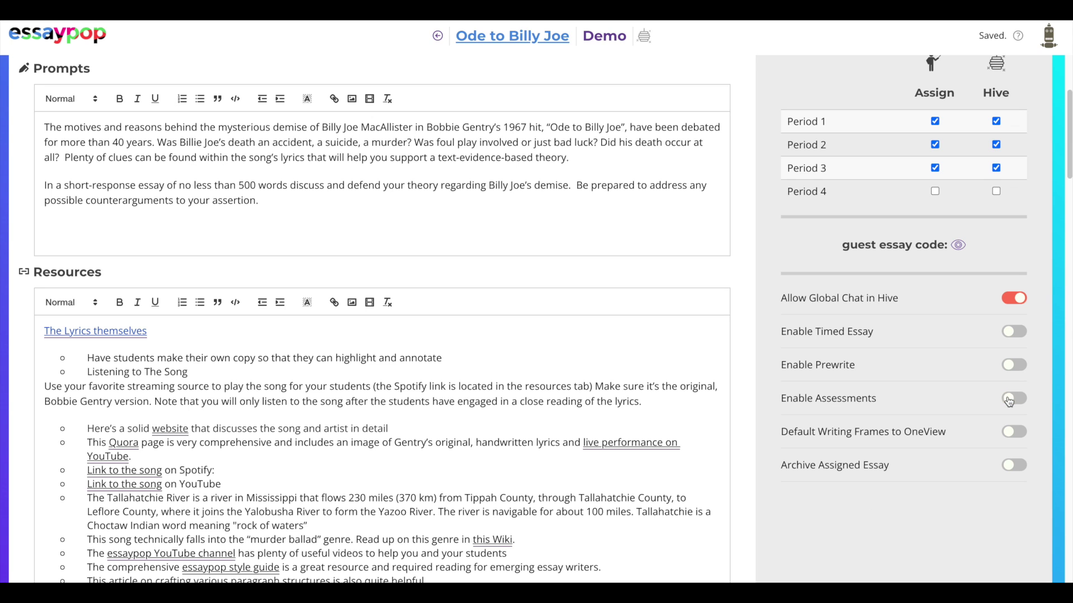
{"action": "left_click", "coordinate": [1012, 402]}
{"action": "scroll", "coordinate": [978, 401], "scroll_direction": "down", "scroll_amount": 1}
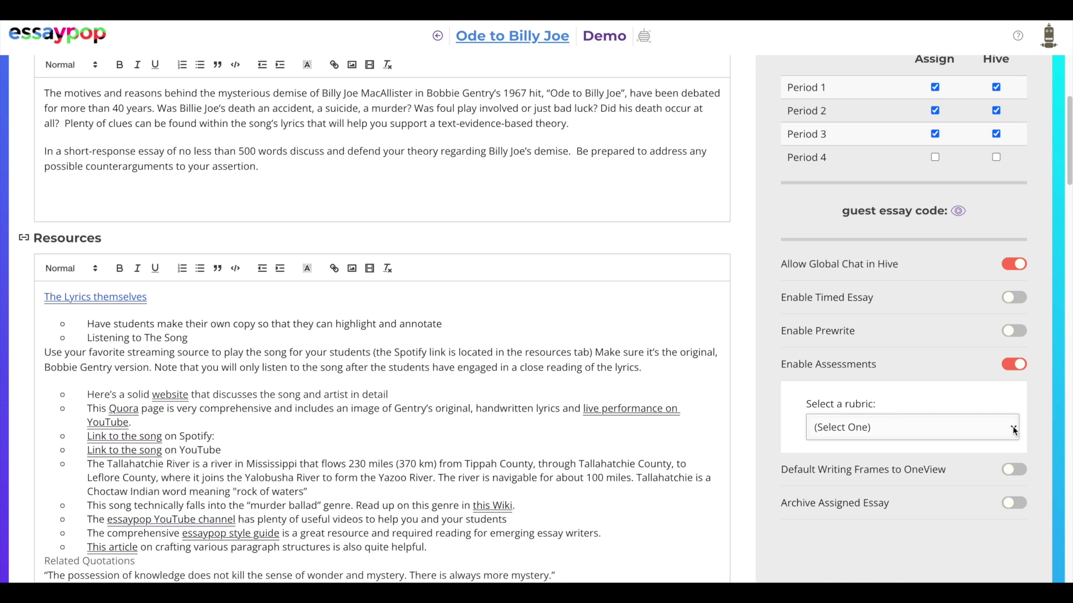
{"action": "left_click", "coordinate": [1015, 430]}
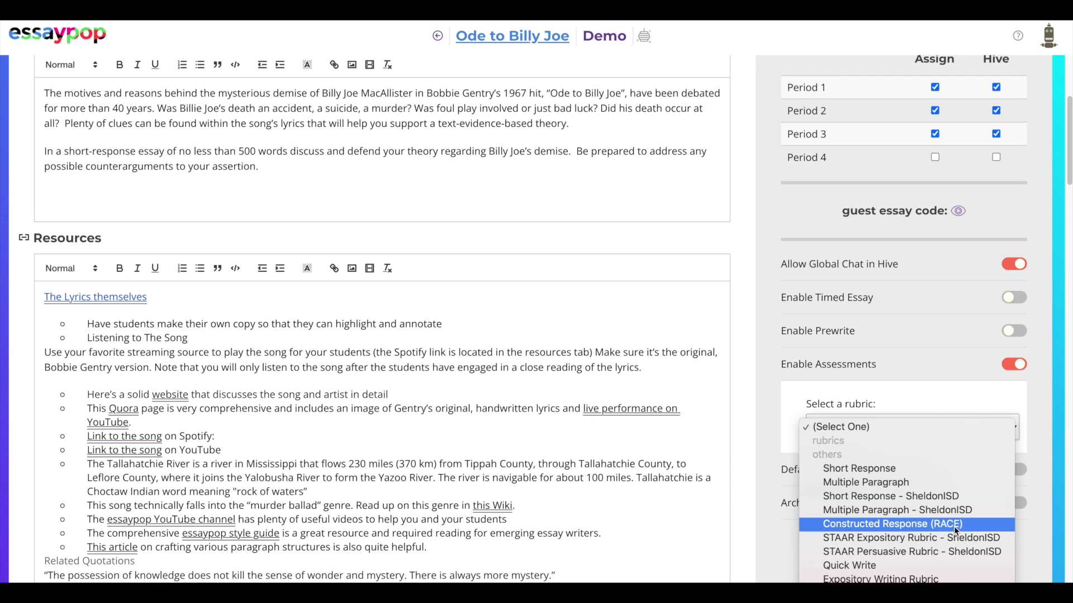
Step: Choose the Constructed Response (RACE) rubric and enable the Validity, Evidence and Explanation criteria
{"action": "left_click", "coordinate": [896, 524]}
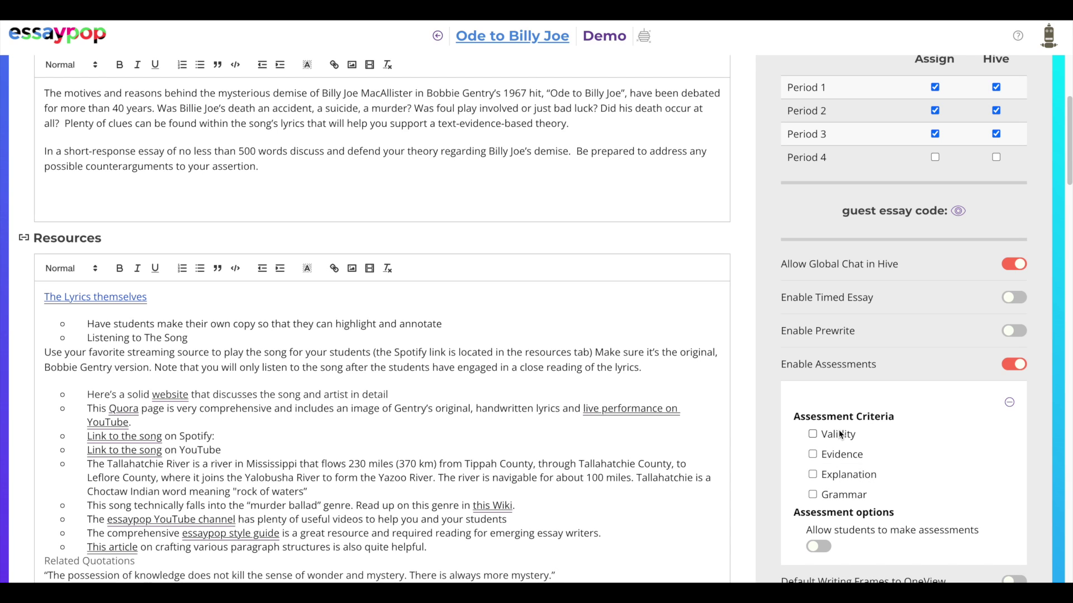
{"action": "left_click", "coordinate": [812, 435]}
{"action": "left_click", "coordinate": [812, 454]}
{"action": "left_click", "coordinate": [813, 475]}
{"action": "scroll", "coordinate": [838, 497], "scroll_direction": "down", "scroll_amount": 1}
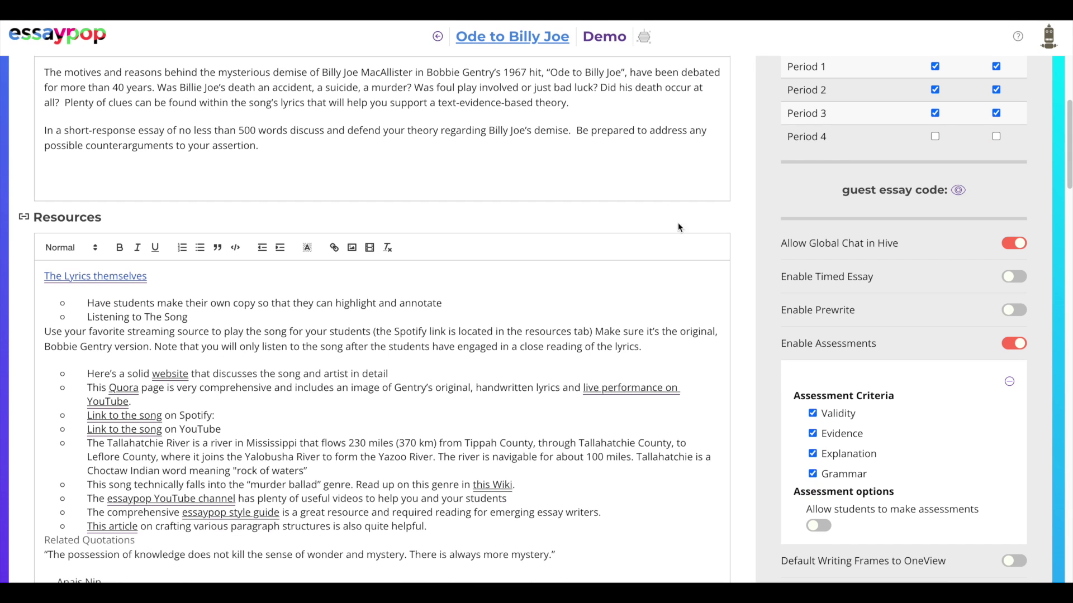
Step: Go to the Hive, open the Period 1 roster and the first student's essay
{"action": "left_click", "coordinate": [646, 41]}
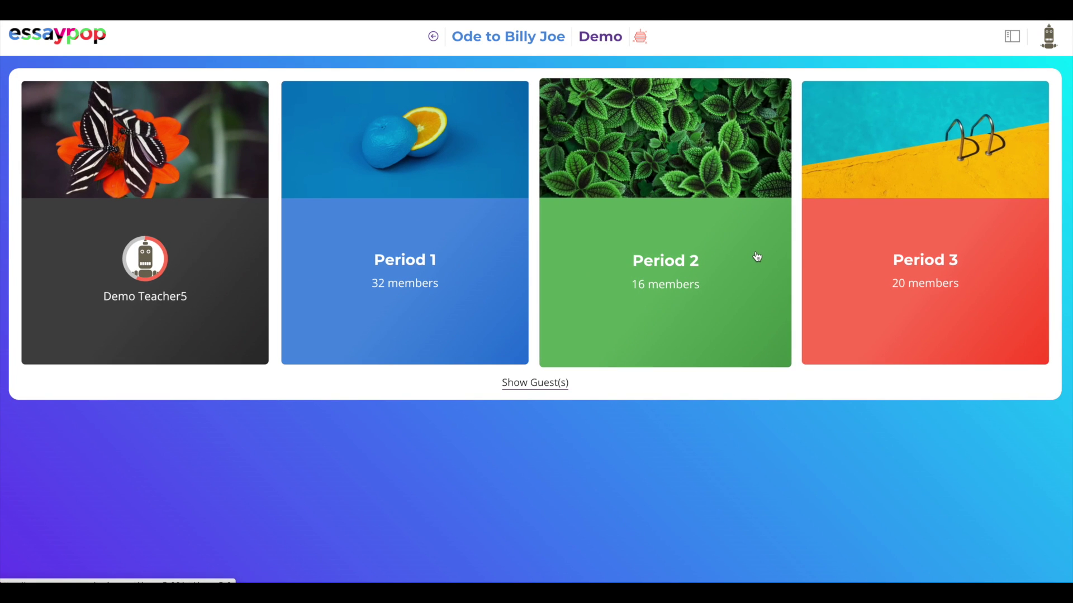
{"action": "left_click", "coordinate": [405, 225]}
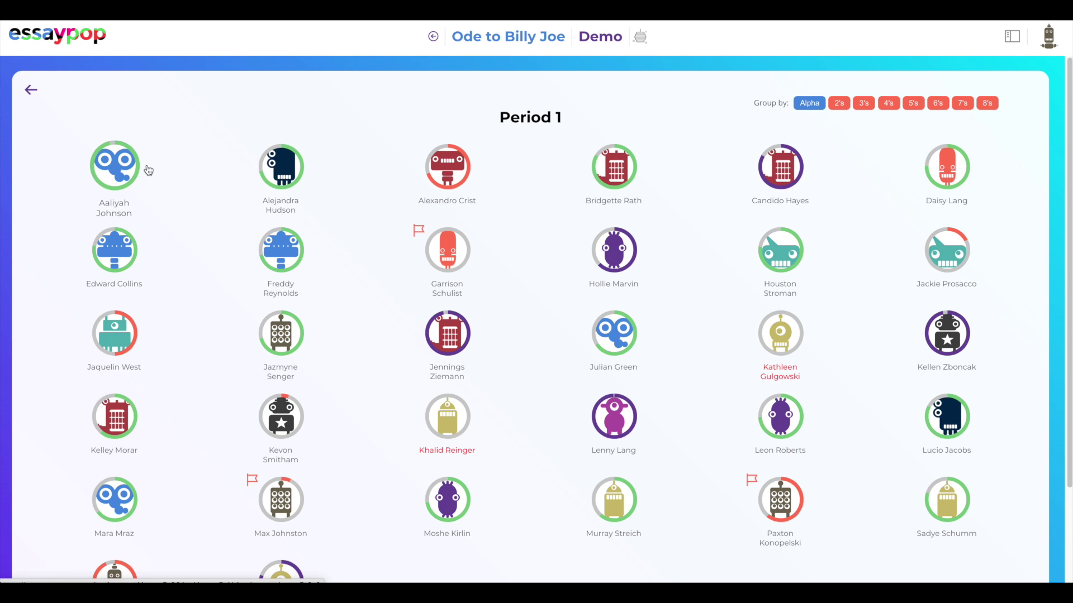
{"action": "left_click", "coordinate": [113, 166]}
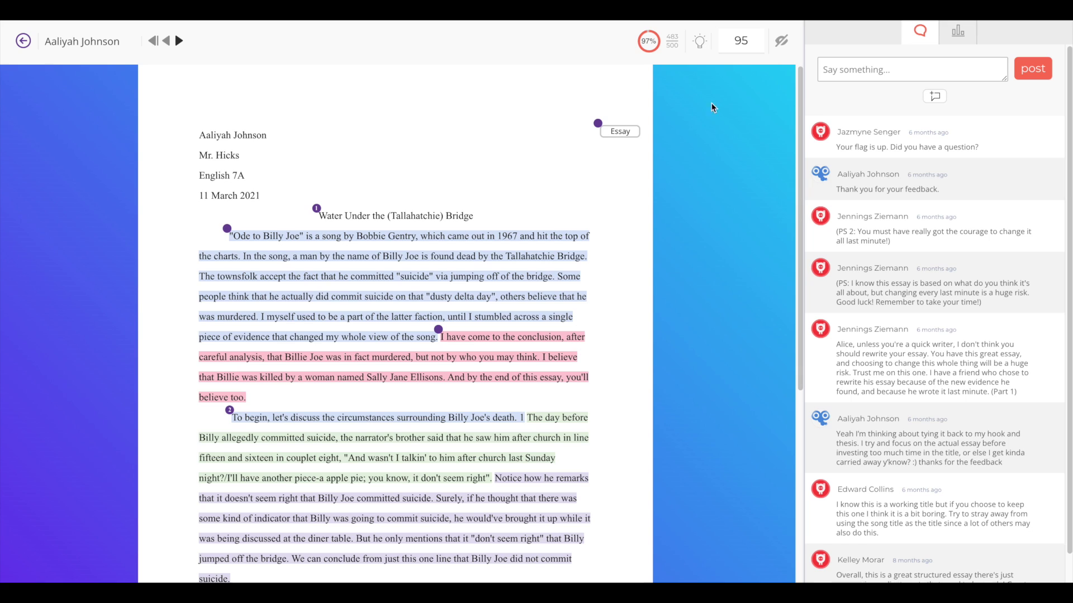
Step: Check the essay's score of 95 and leave it unchanged
{"action": "left_click", "coordinate": [728, 43]}
{"action": "left_click", "coordinate": [748, 89]}
{"action": "left_click", "coordinate": [722, 43]}
{"action": "left_click", "coordinate": [725, 109]}
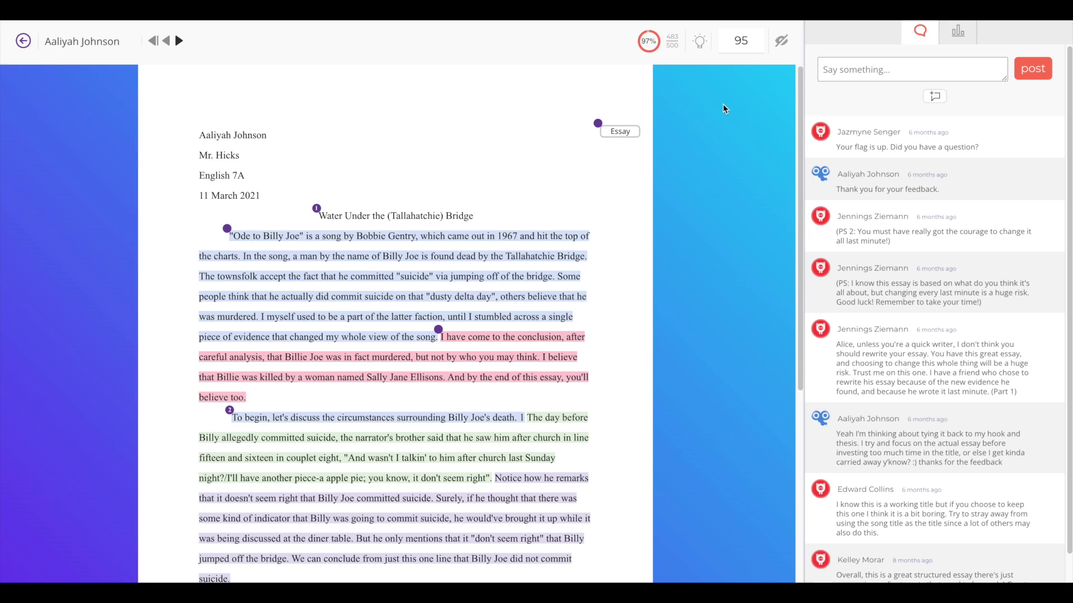
Step: Rate the essay's Evidence as 2, Sufficient, in the Assessment panel
{"action": "left_click", "coordinate": [956, 35]}
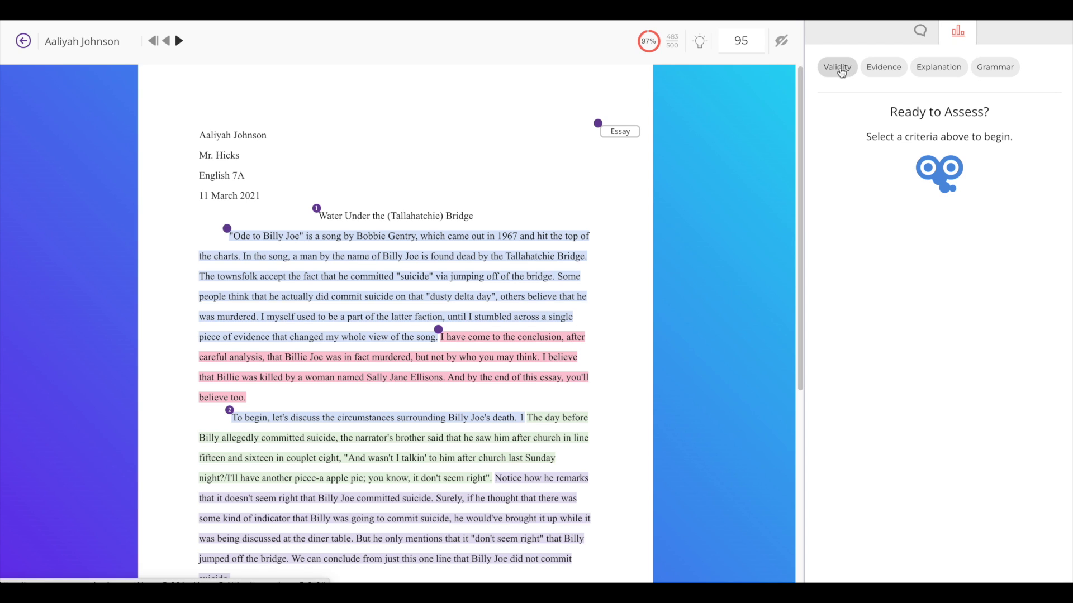
{"action": "left_click", "coordinate": [883, 67]}
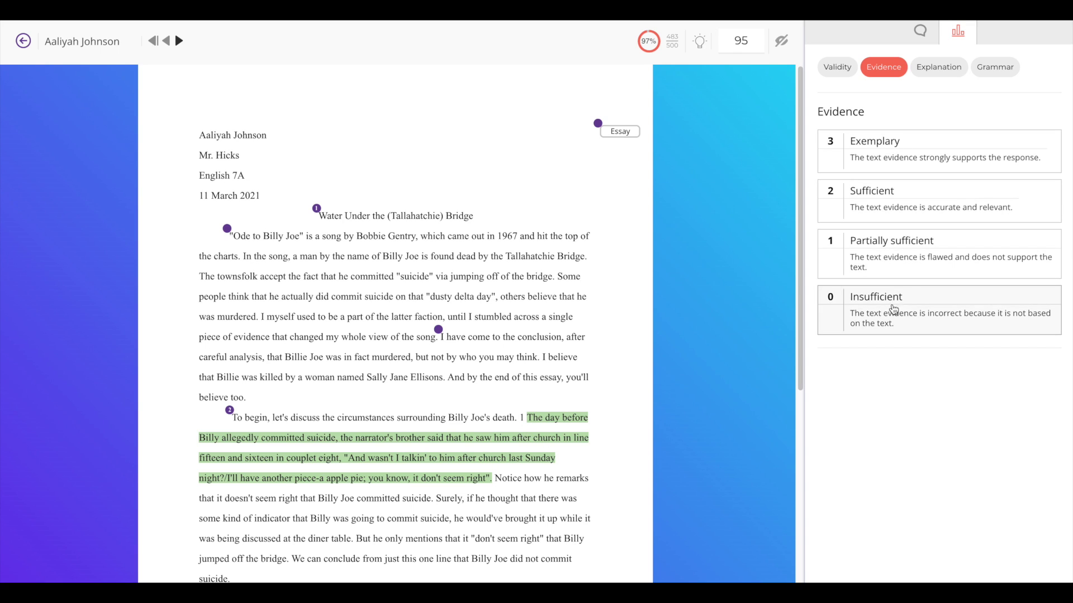
{"action": "left_click", "coordinate": [898, 194]}
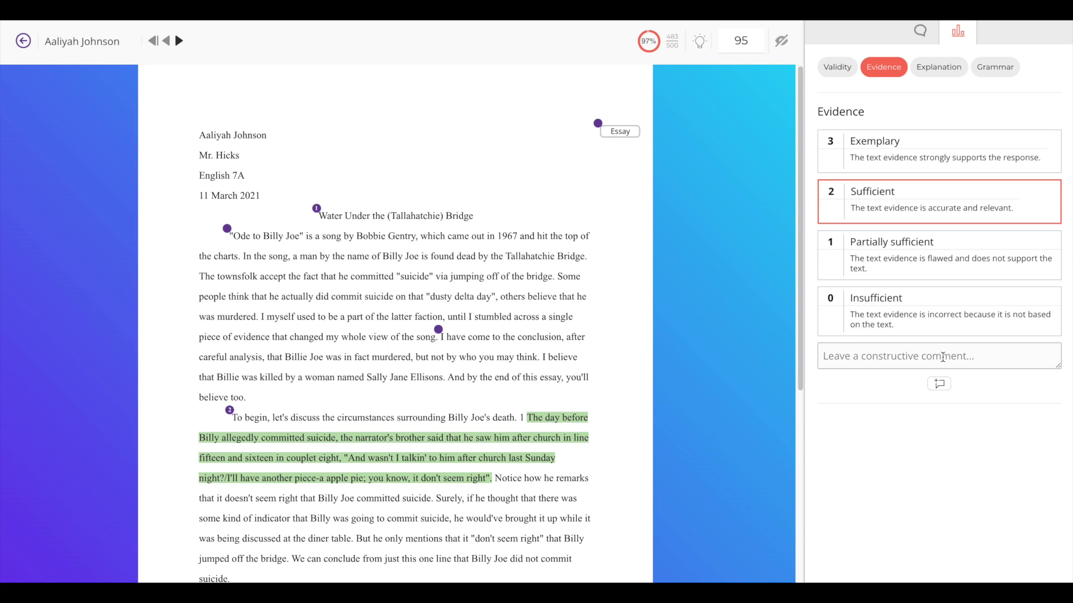
{"action": "left_click", "coordinate": [934, 68]}
Step: Give the essay's Explanation a rating of 3, Exemplary
{"action": "scroll", "coordinate": [579, 338], "scroll_direction": "down", "scroll_amount": 2}
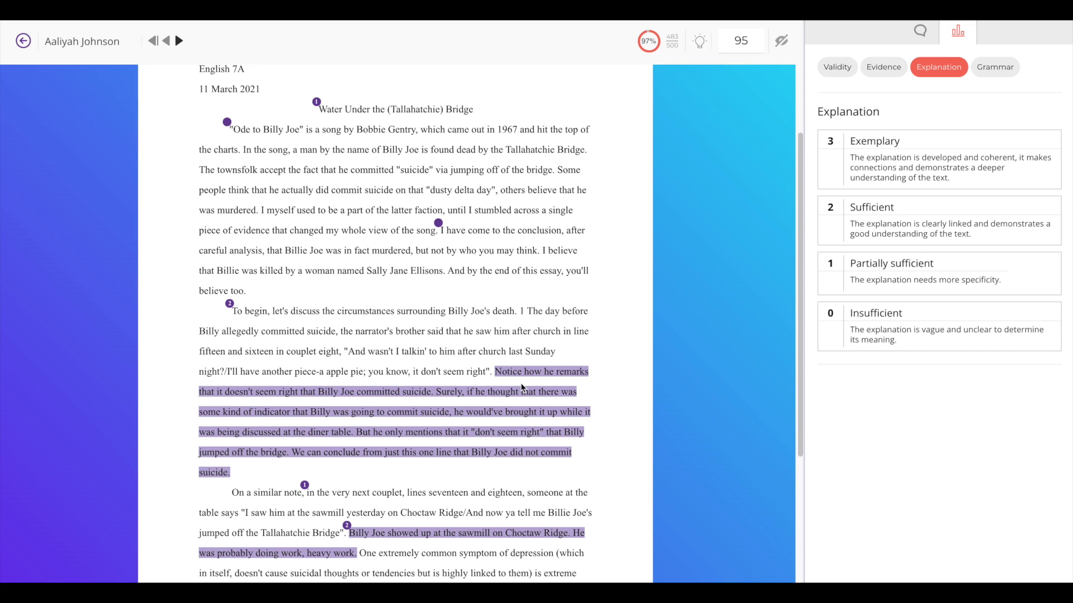
{"action": "left_click", "coordinate": [896, 166]}
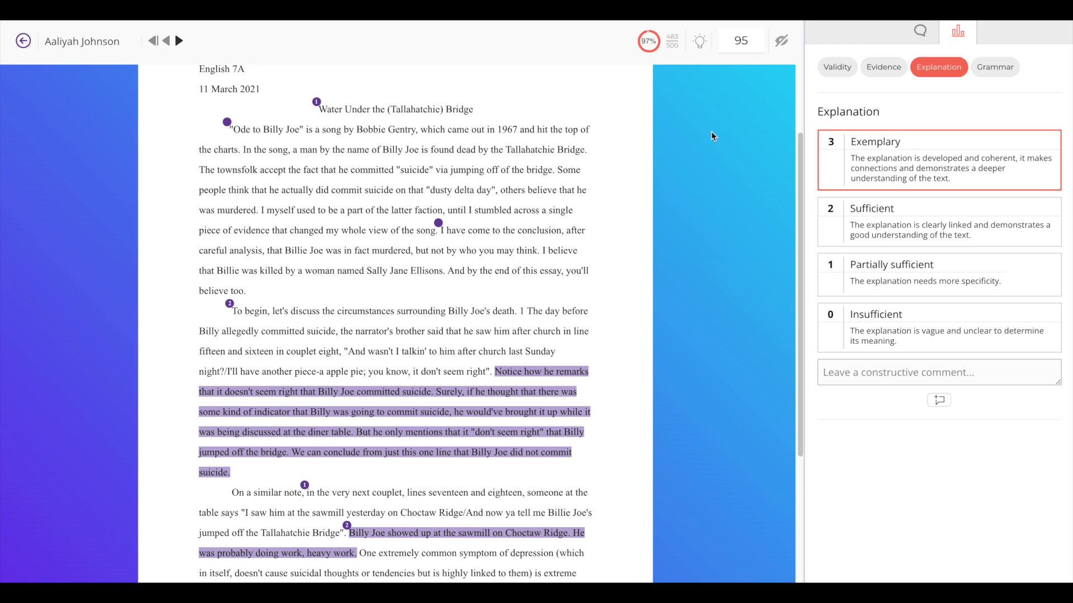
Step: Step forward through the next two students' scored essays
{"action": "left_click", "coordinate": [179, 41]}
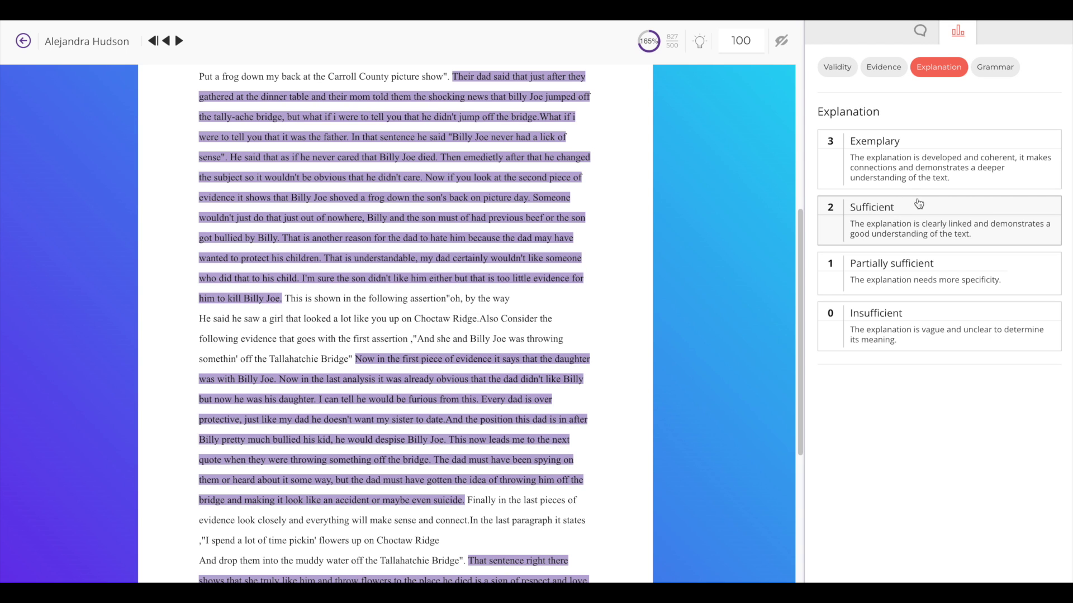
{"action": "left_click", "coordinate": [179, 42]}
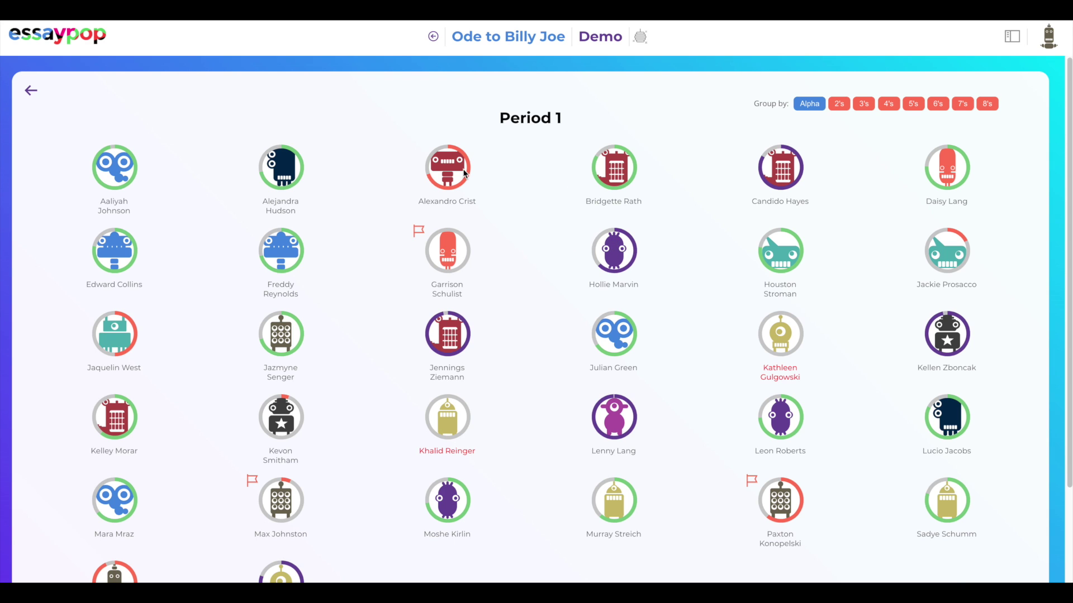
Step: Open the Period 1 assessment report and scroll down to its score table
{"action": "scroll", "coordinate": [431, 216], "scroll_direction": "down", "scroll_amount": 3}
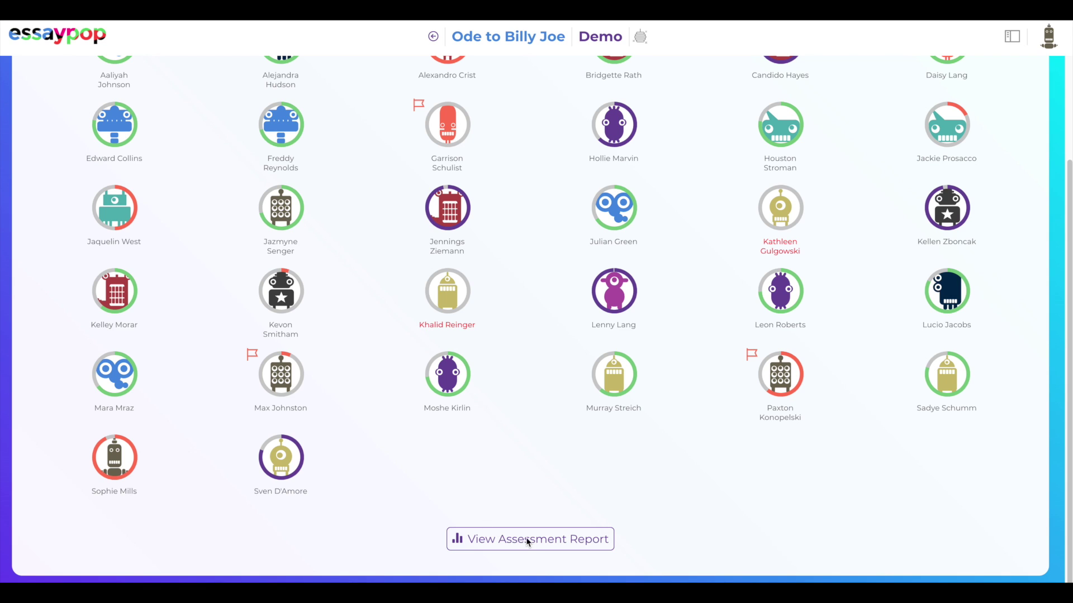
{"action": "left_click", "coordinate": [531, 540]}
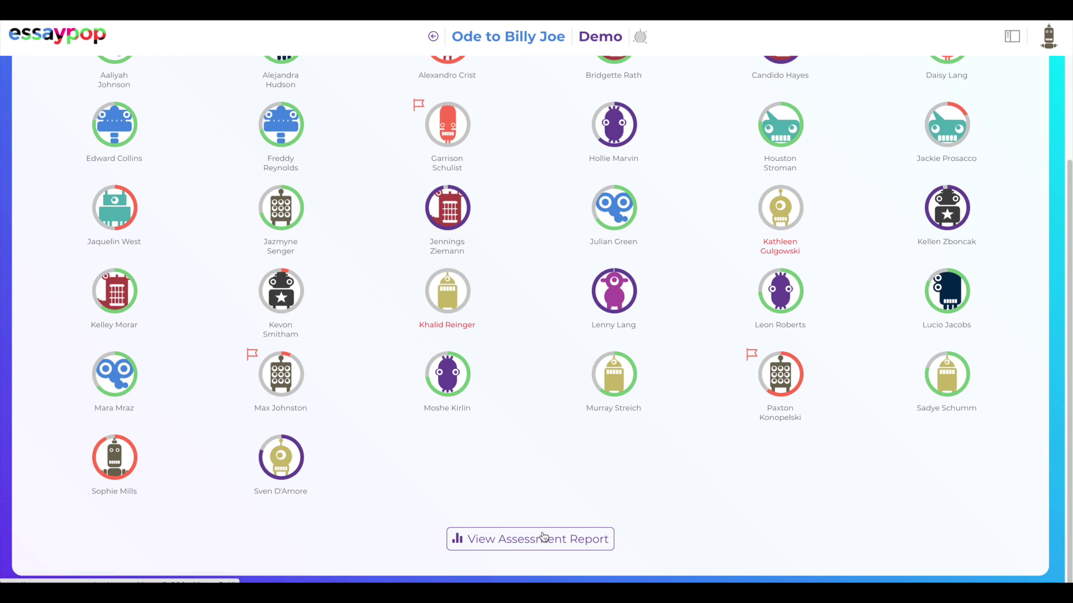
{"action": "scroll", "coordinate": [541, 515], "scroll_direction": "down", "scroll_amount": 7}
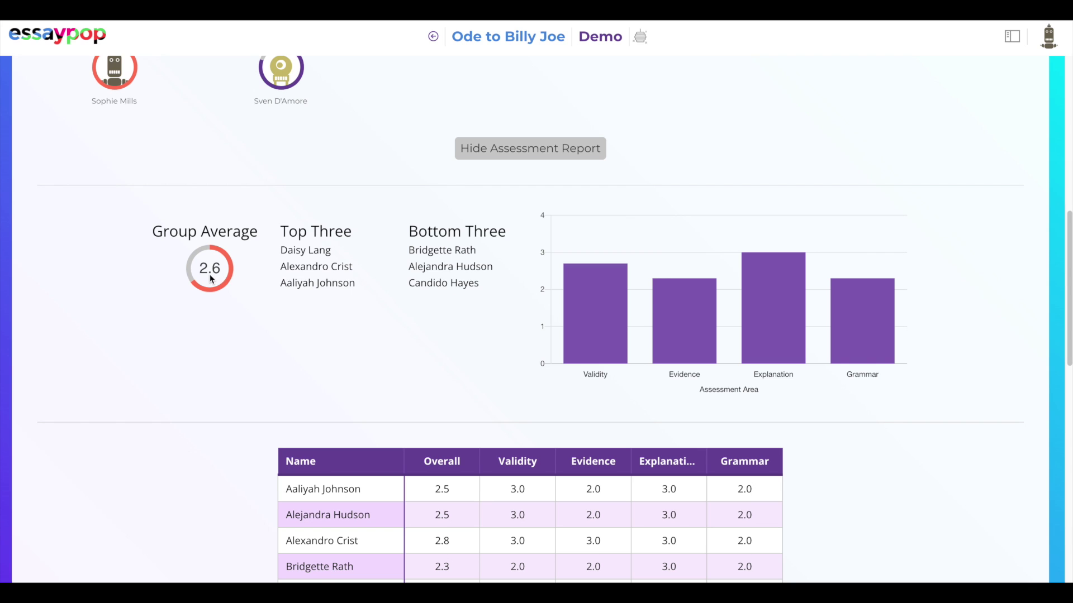
{"action": "scroll", "coordinate": [324, 289], "scroll_direction": "down", "scroll_amount": 1}
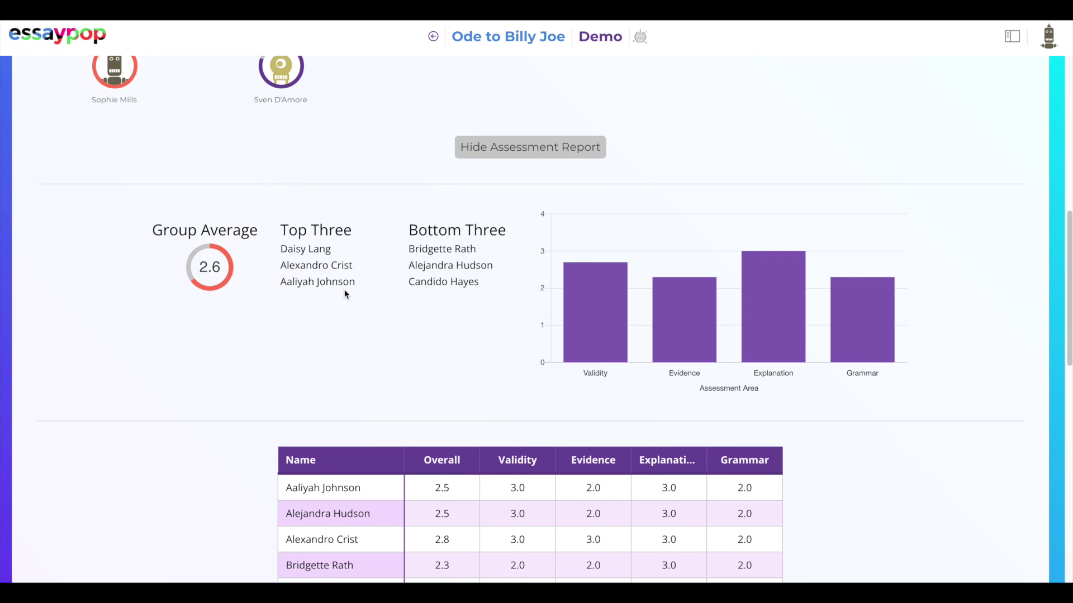
{"action": "scroll", "coordinate": [344, 292], "scroll_direction": "down", "scroll_amount": 1}
{"action": "scroll", "coordinate": [344, 291], "scroll_direction": "down", "scroll_amount": 1}
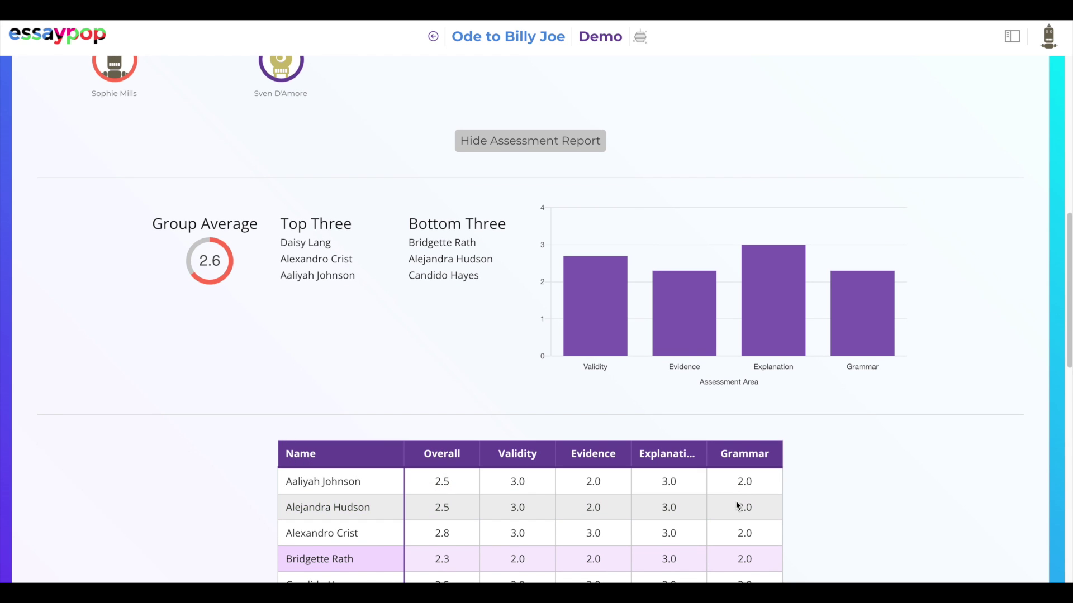
Step: Highlight the second and fourth students' rows in the score table
{"action": "left_click", "coordinate": [443, 513]}
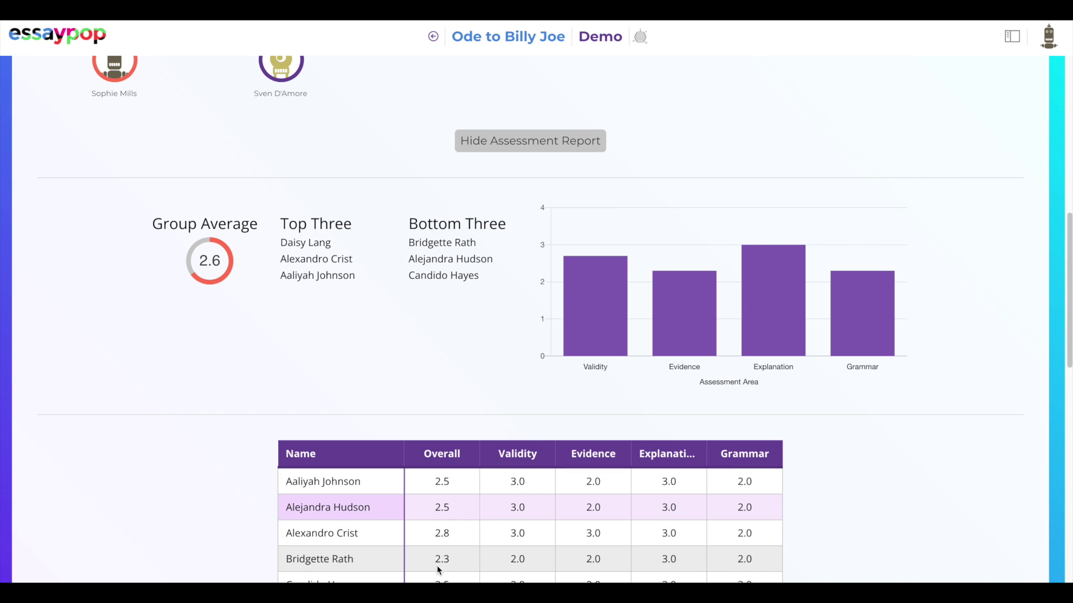
{"action": "left_click", "coordinate": [438, 568]}
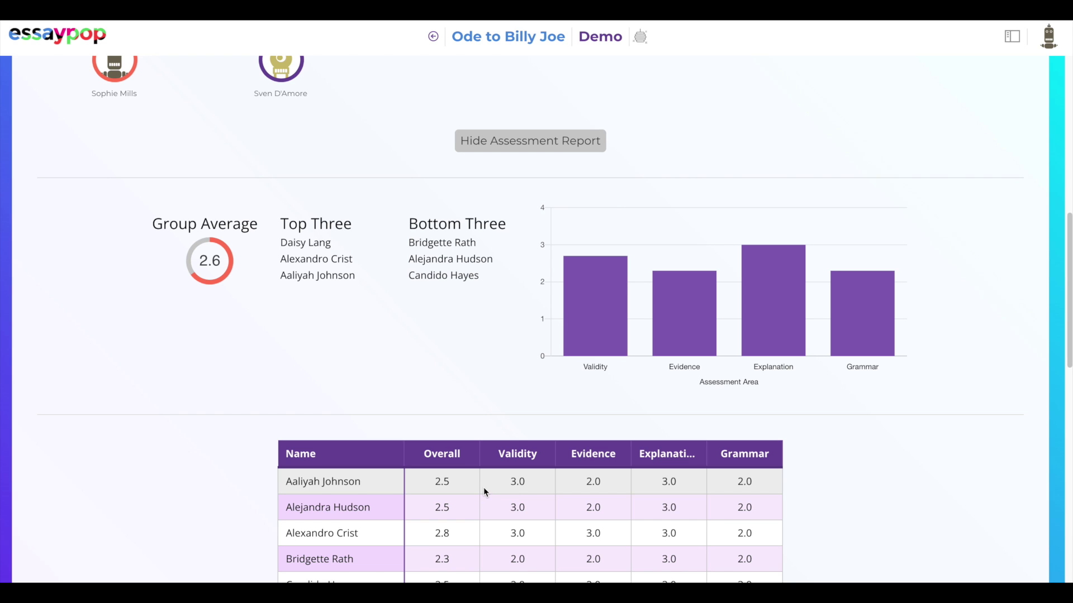
{"action": "scroll", "coordinate": [480, 492], "scroll_direction": "up", "scroll_amount": 2}
{"action": "scroll", "coordinate": [485, 487], "scroll_direction": "up", "scroll_amount": 3}
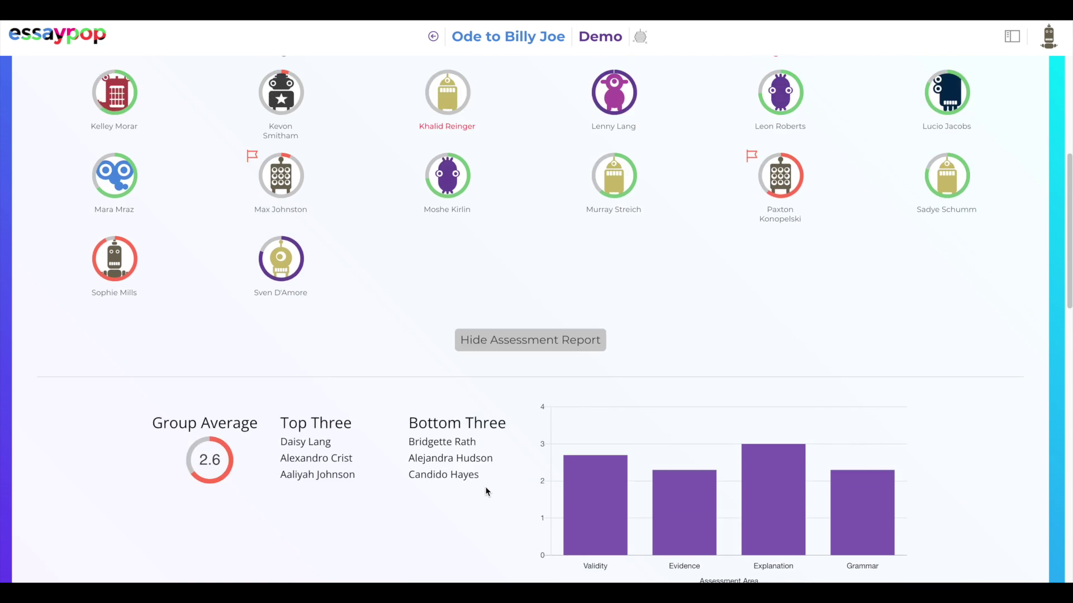
{"action": "scroll", "coordinate": [485, 486], "scroll_direction": "up", "scroll_amount": 3}
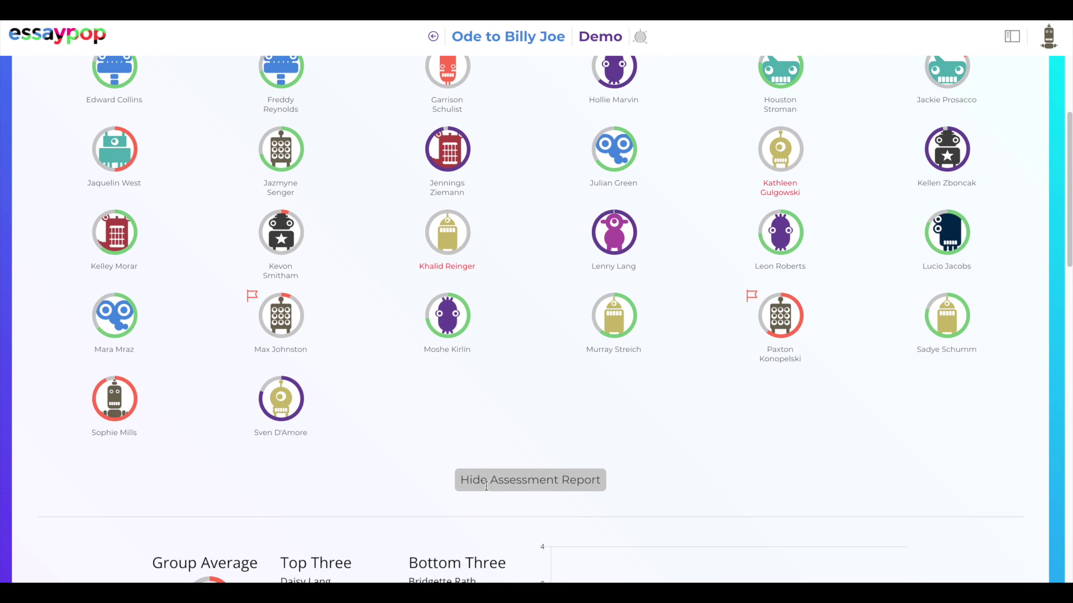
Step: Go back to the class periods, view the Period 2 roster, then return to Assignments
{"action": "scroll", "coordinate": [487, 490], "scroll_direction": "up", "scroll_amount": 2}
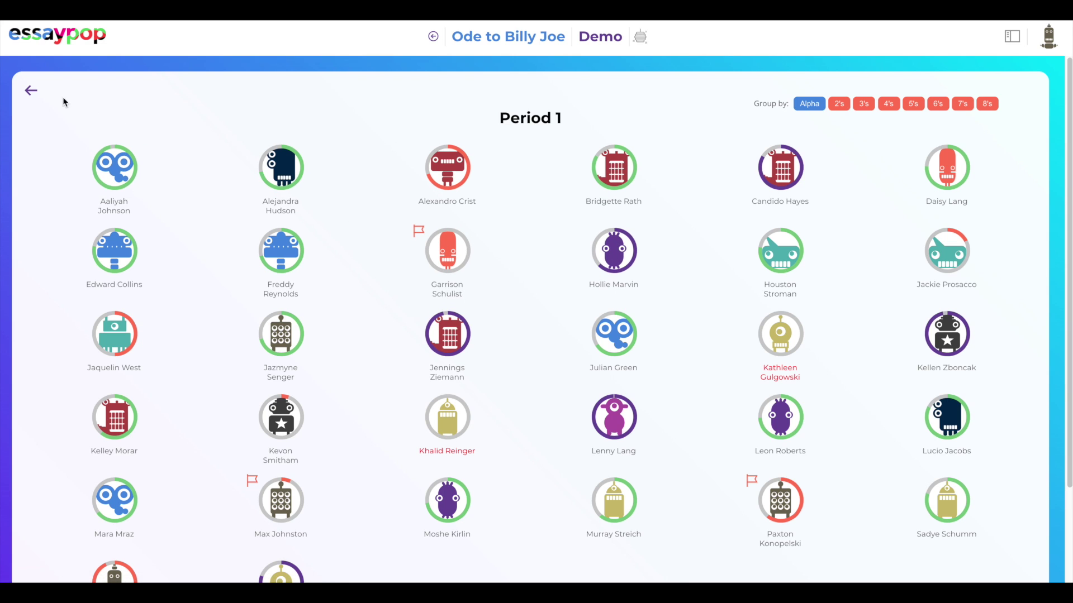
{"action": "left_click", "coordinate": [32, 93]}
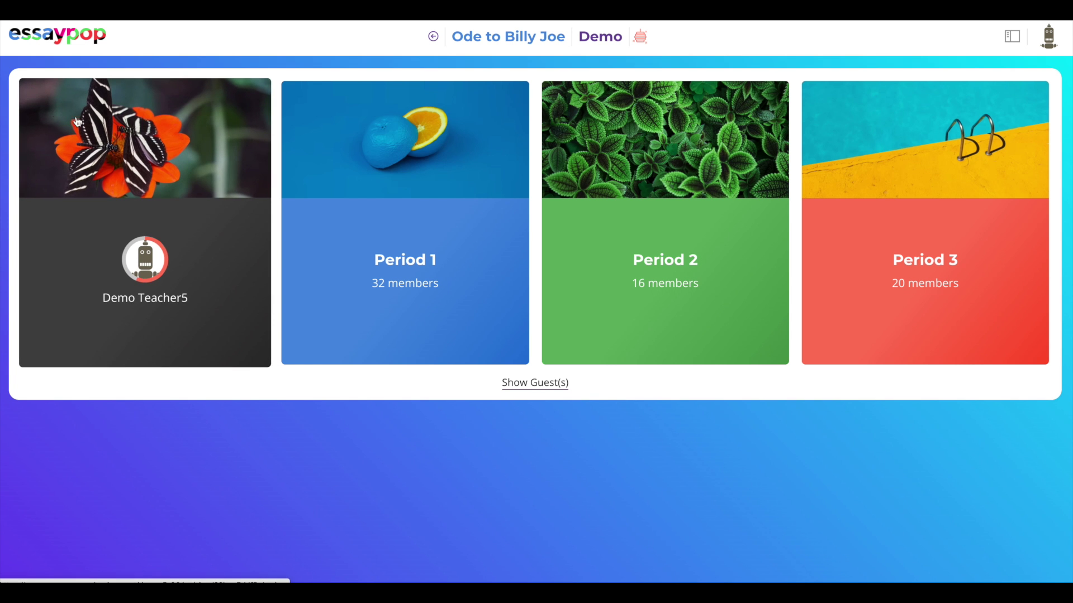
{"action": "left_click", "coordinate": [647, 210]}
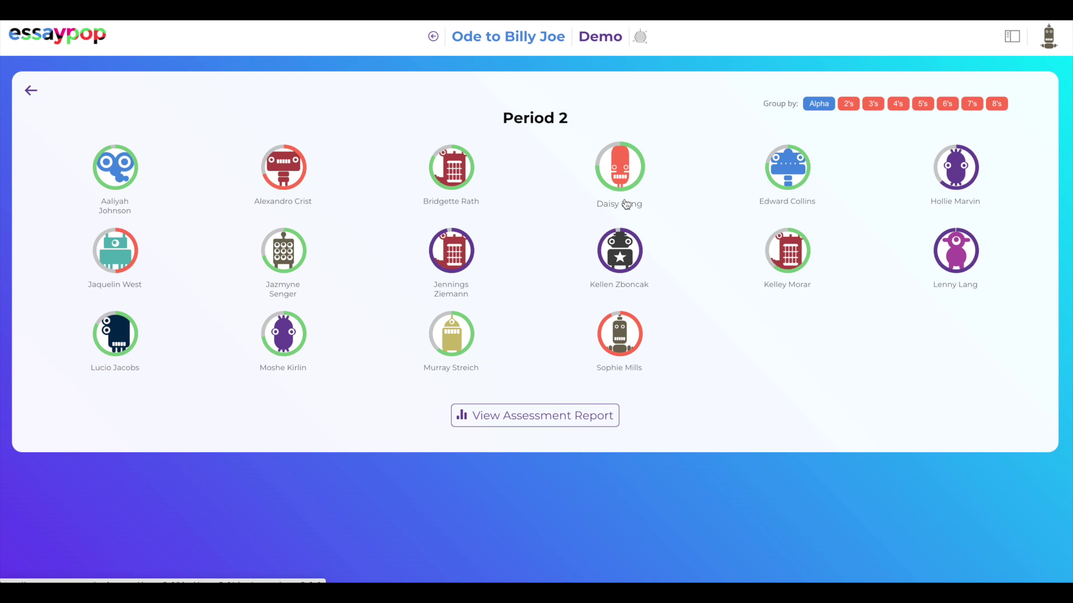
{"action": "left_click", "coordinate": [70, 37]}
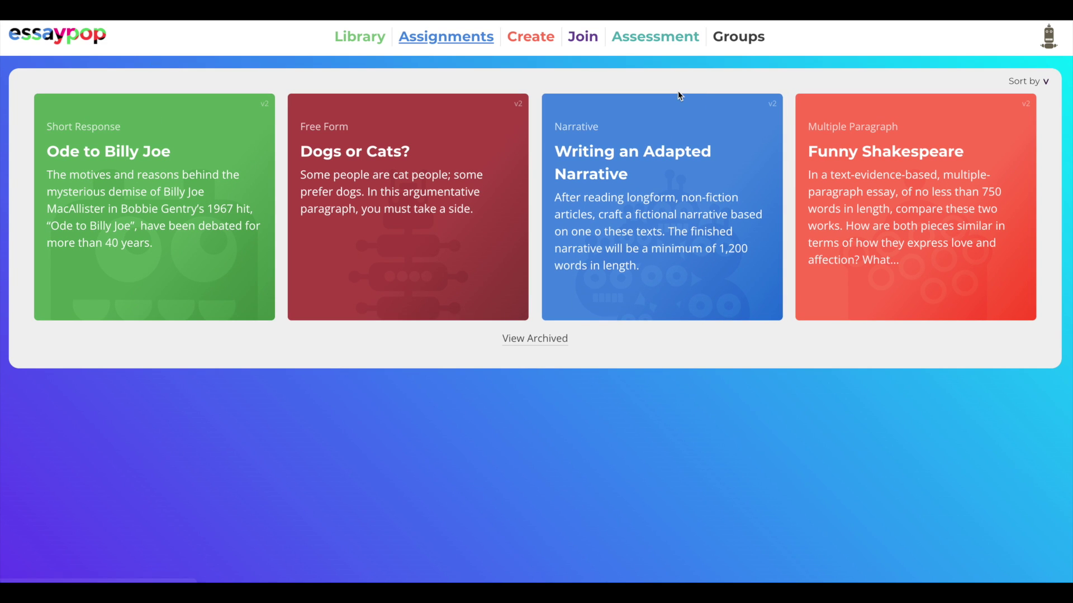
{"action": "left_click", "coordinate": [652, 38]}
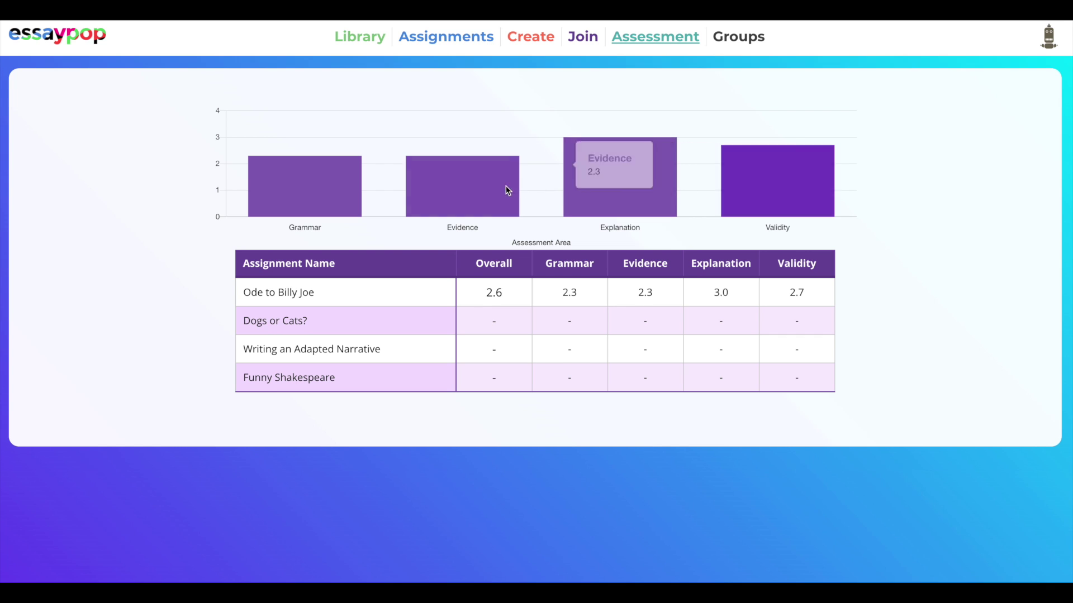
{"action": "left_click", "coordinate": [67, 45]}
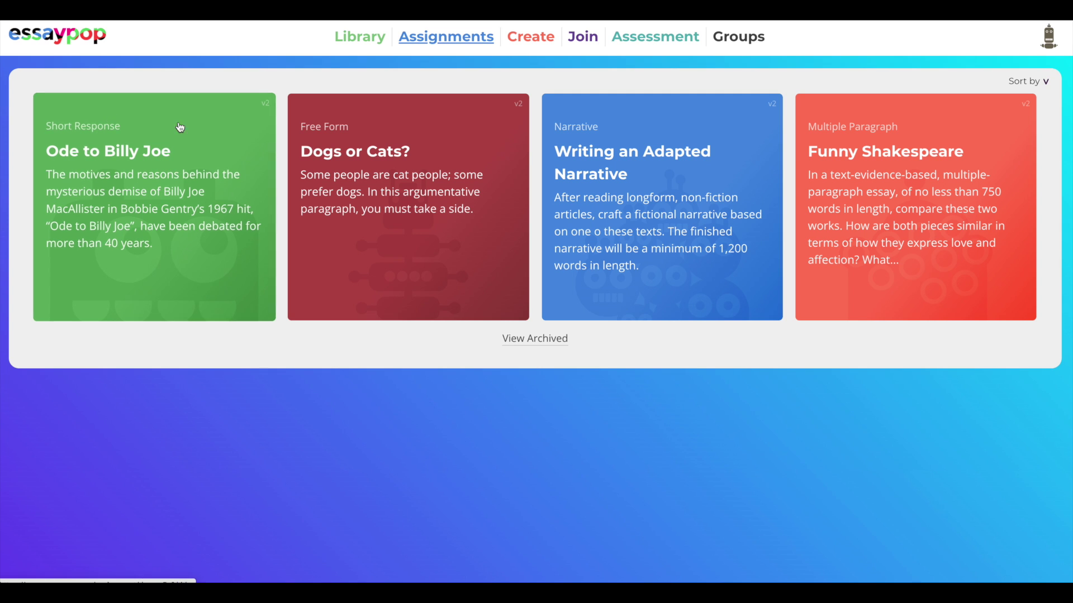